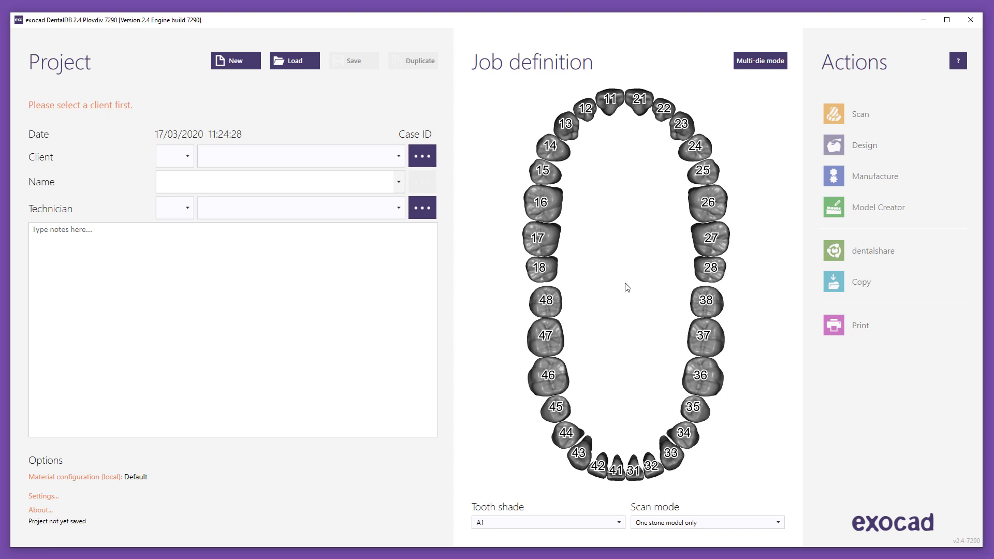
- Load the existing project "Single Crown, Sample" from the project list
click(305, 65)
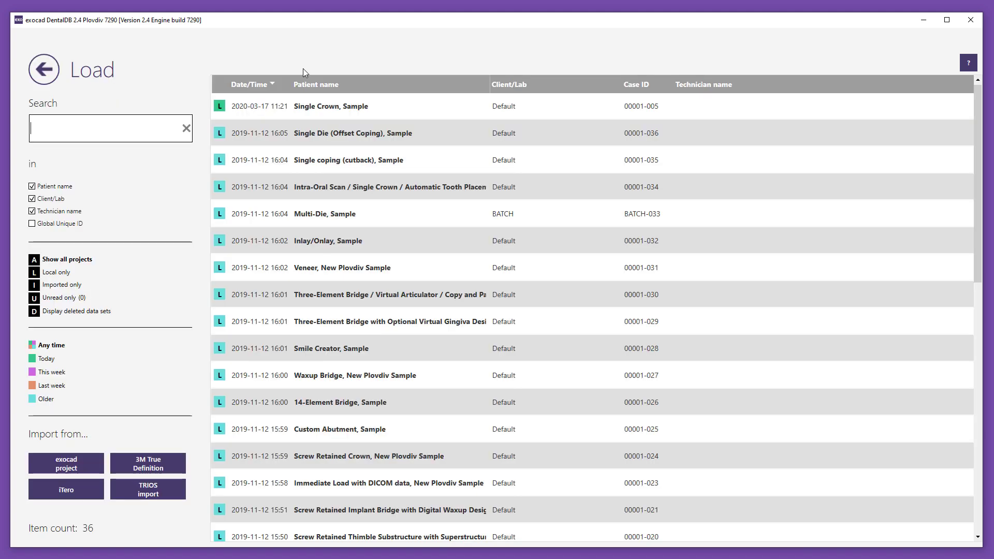
click(299, 108)
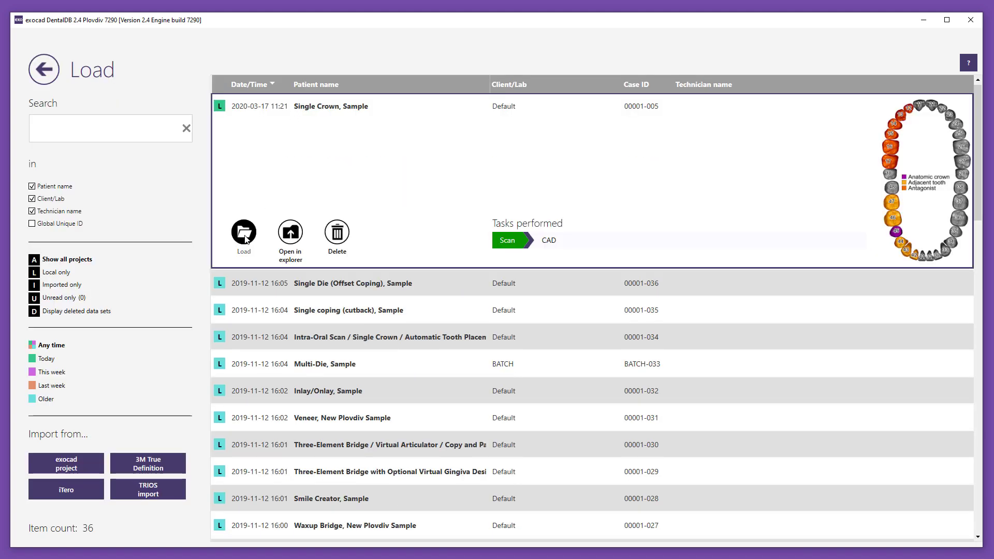
click(244, 232)
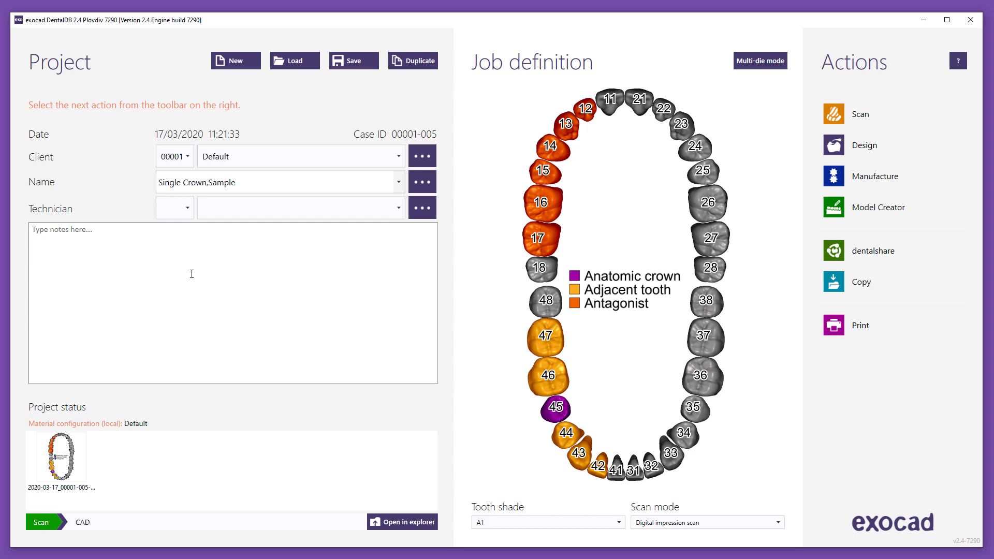
- Change the material configuration to the Milling Centre contact's dentalshare configuration and save the project
click(68, 428)
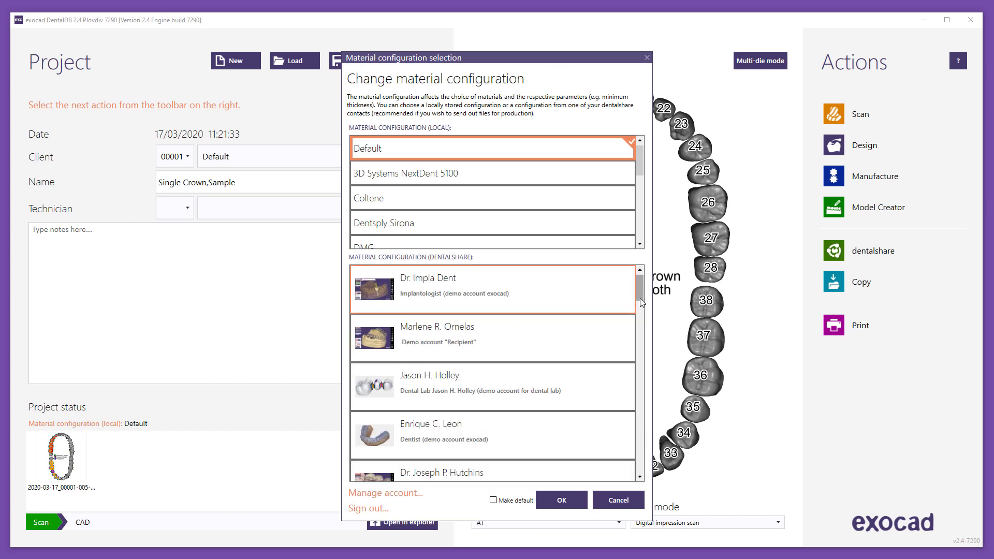
drag(641, 297, 639, 328)
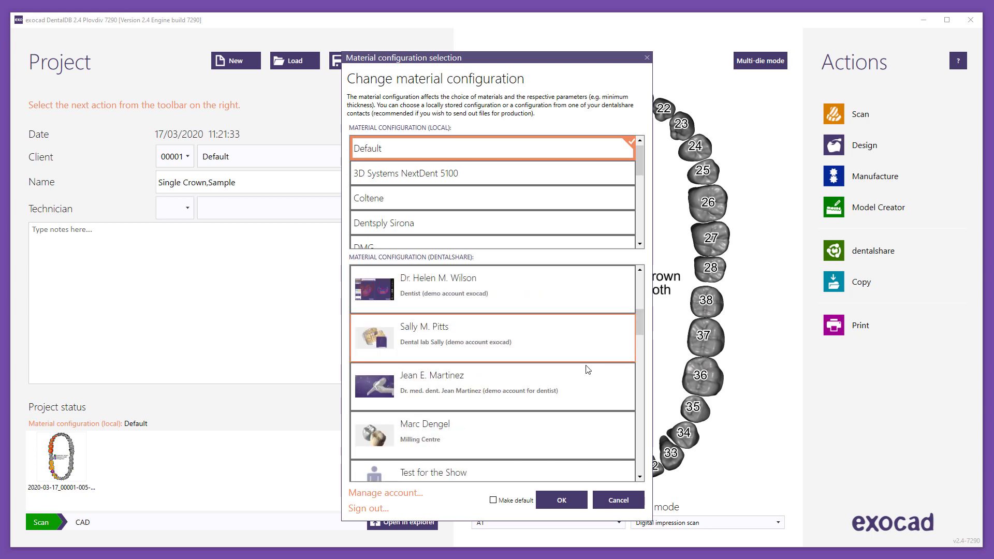
click(496, 441)
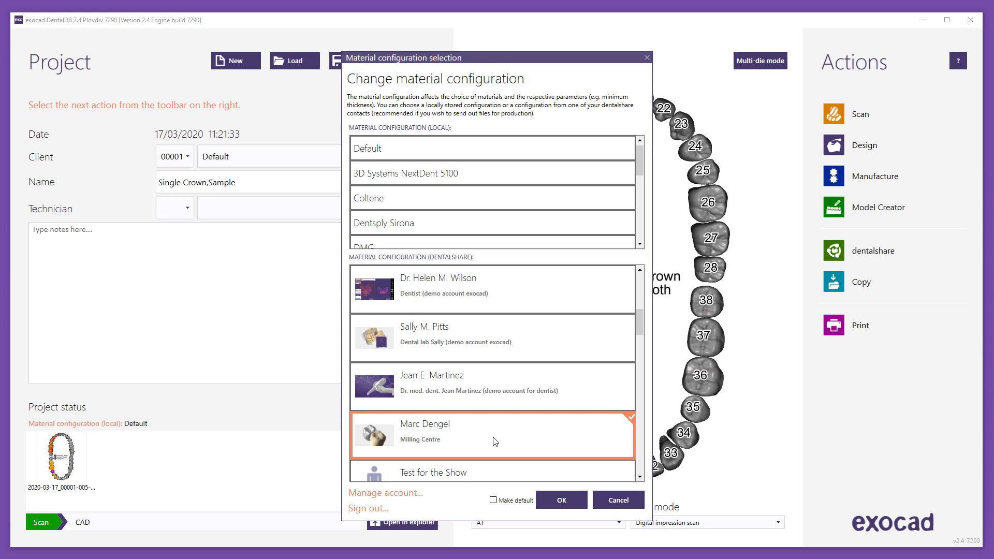
click(561, 501)
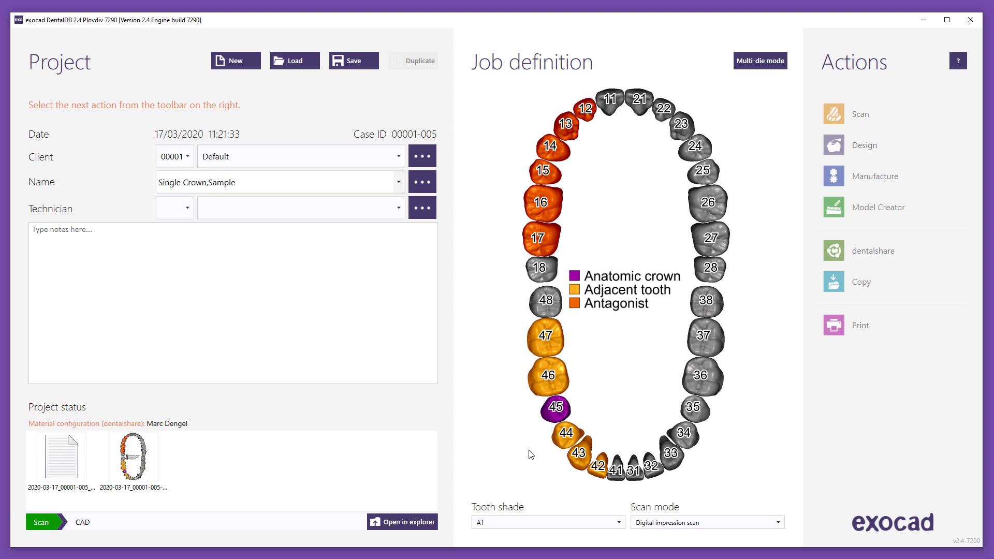
click(369, 66)
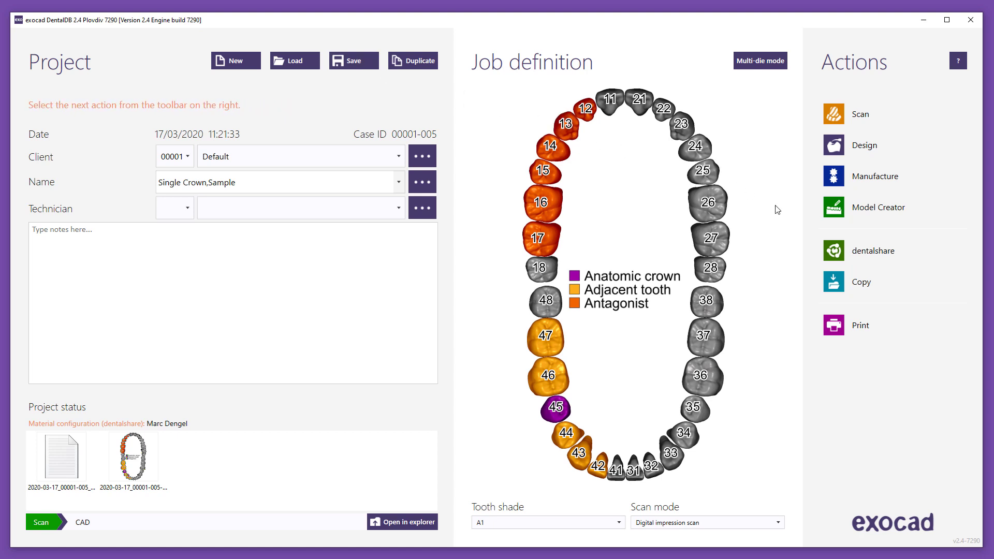
- Start a dentalshare upload with the Design and production service and the Milling Centre contact as recipient
click(838, 253)
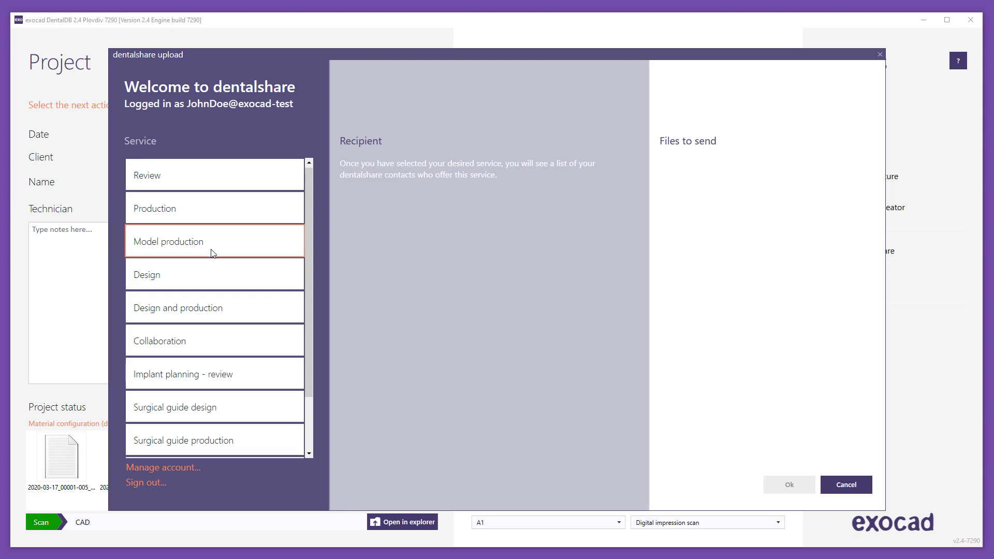
click(232, 314)
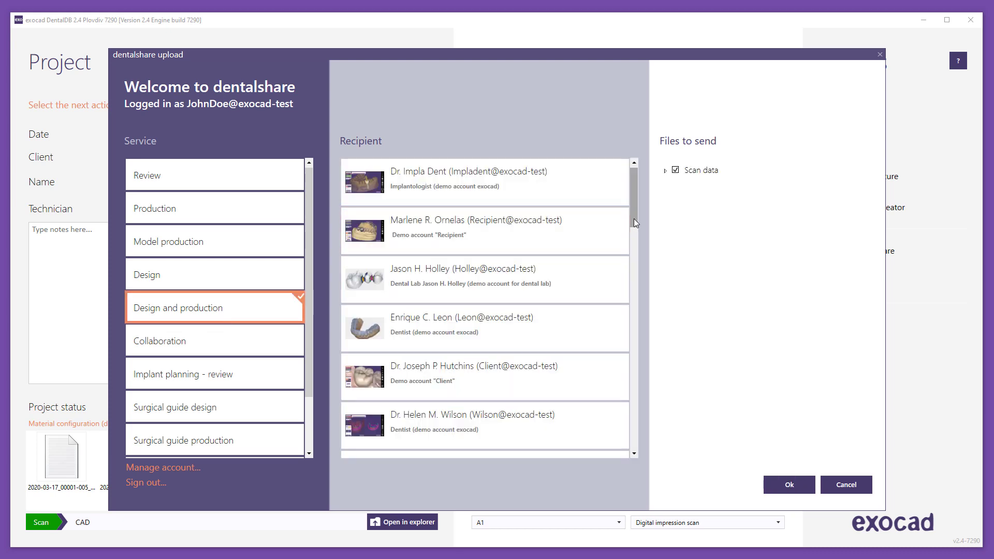
drag(635, 234, 635, 259)
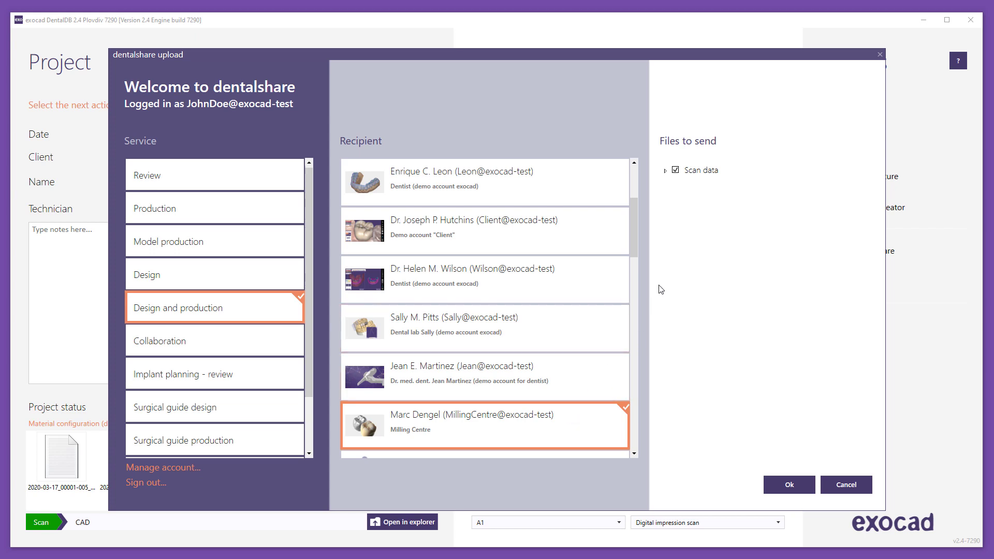
- Keep all scan data files included in the dentalshare upload, check the individual files, and submit them to the recipient
click(707, 173)
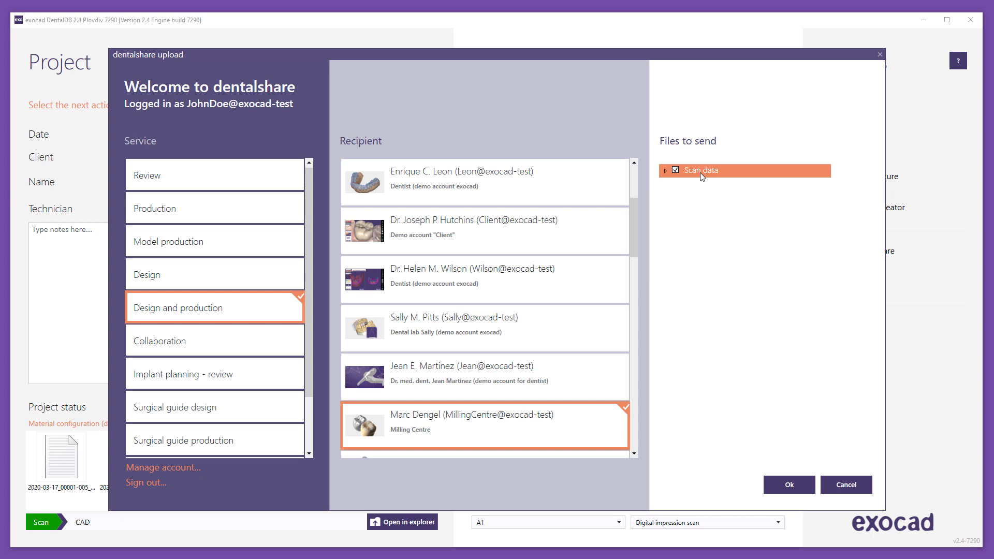
click(675, 170)
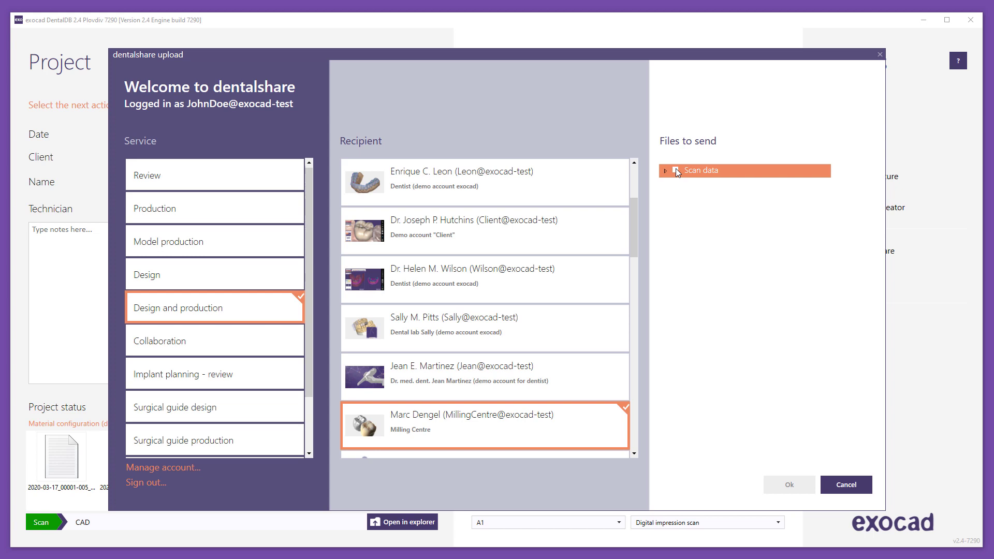
click(675, 170)
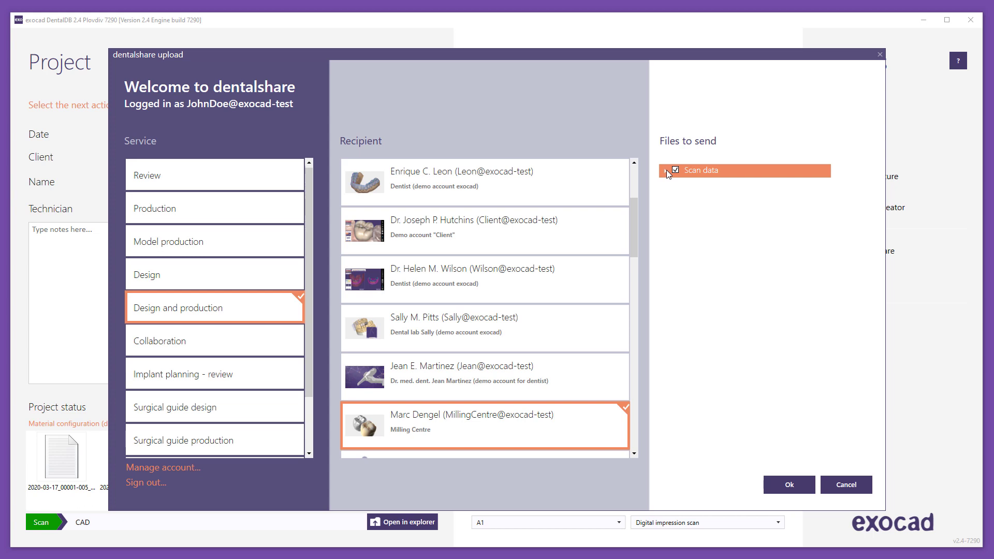
click(666, 170)
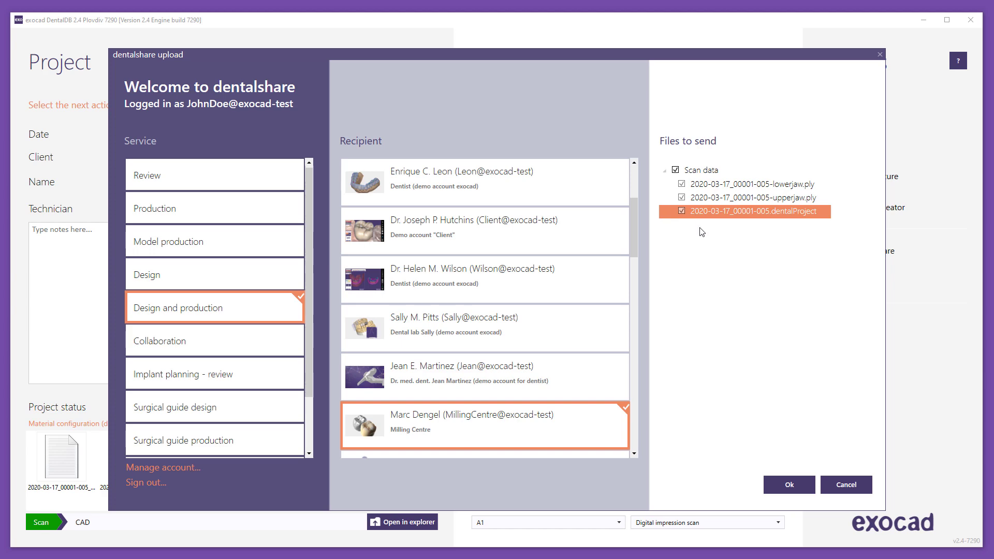
click(775, 484)
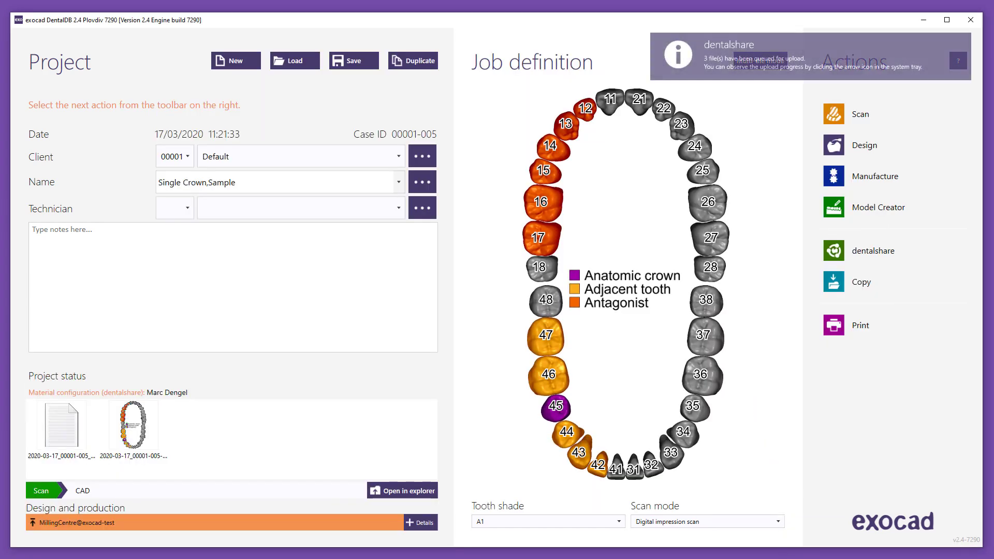
- On the milling centre's workstation, open the newly arrived dentalshare project in DentalDB and accept the job
mouse_move(816, 554)
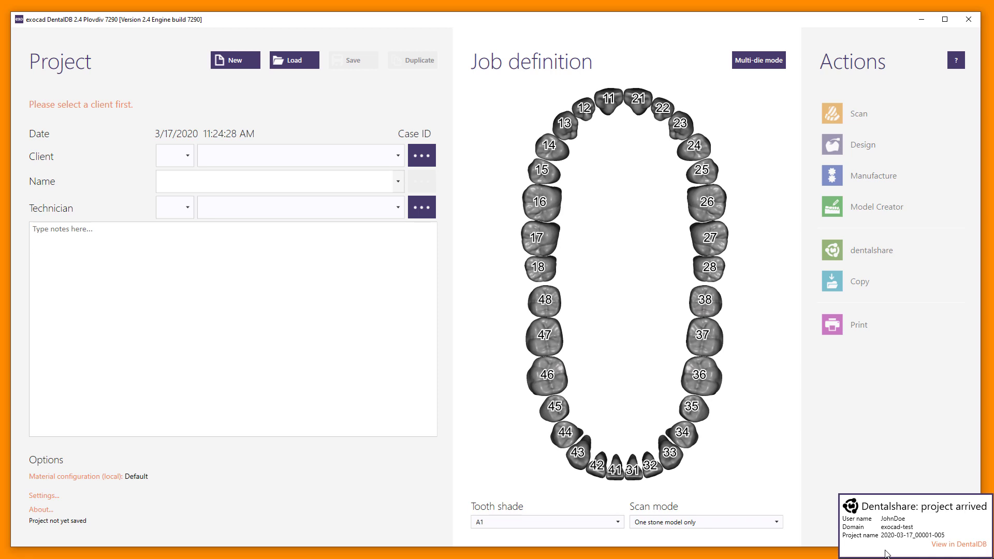
click(959, 544)
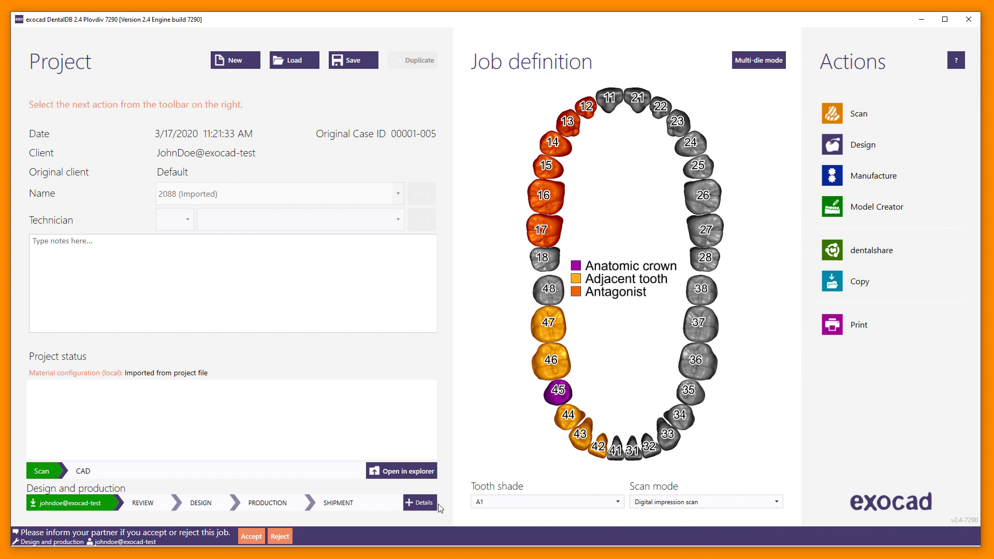
click(250, 536)
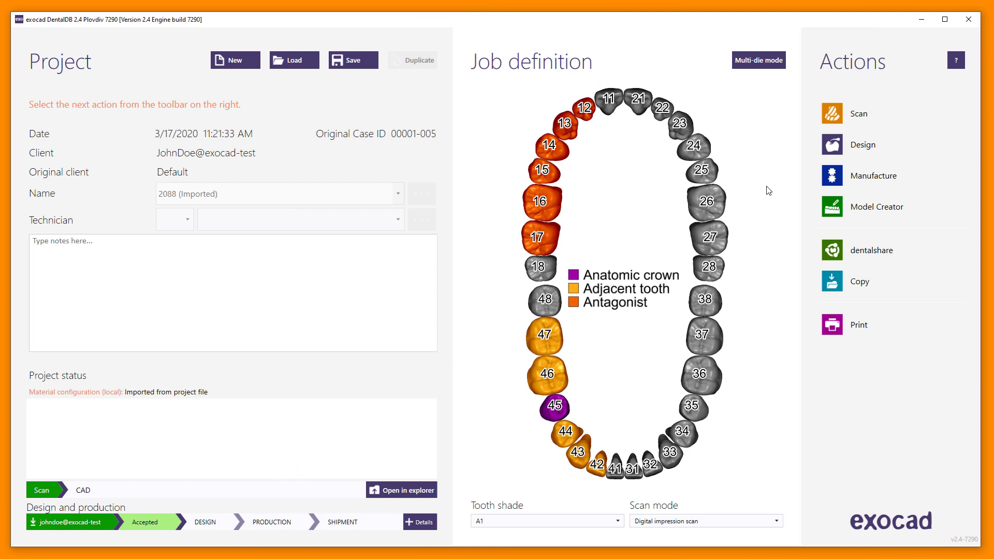
- Open the case for design and detect the margin line of tooth 45 from a point on its buccal side
click(832, 146)
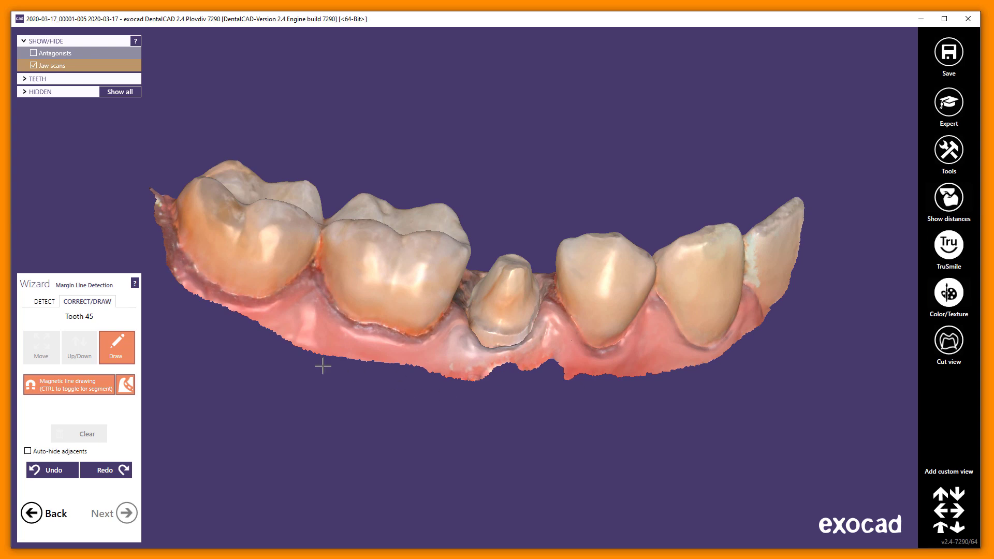
click(45, 301)
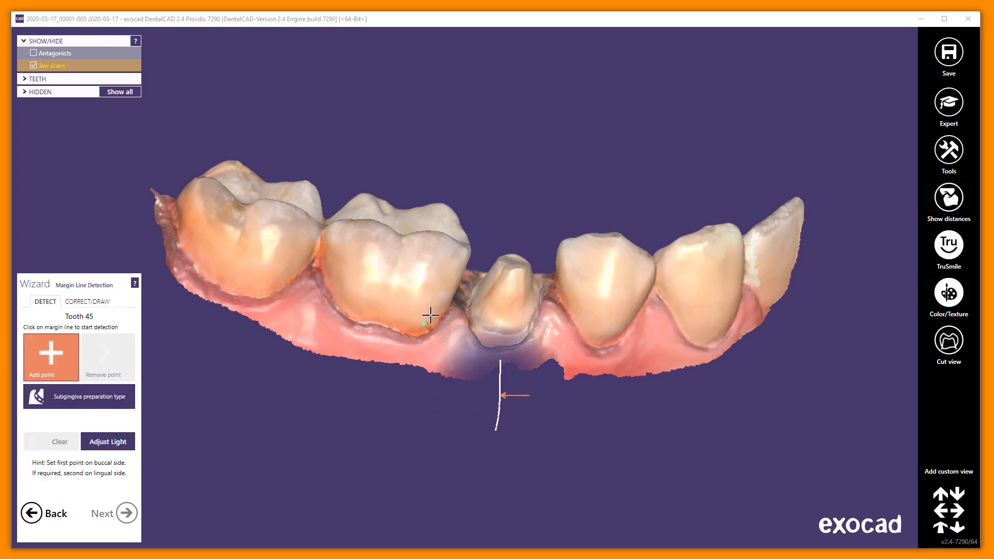
click(500, 332)
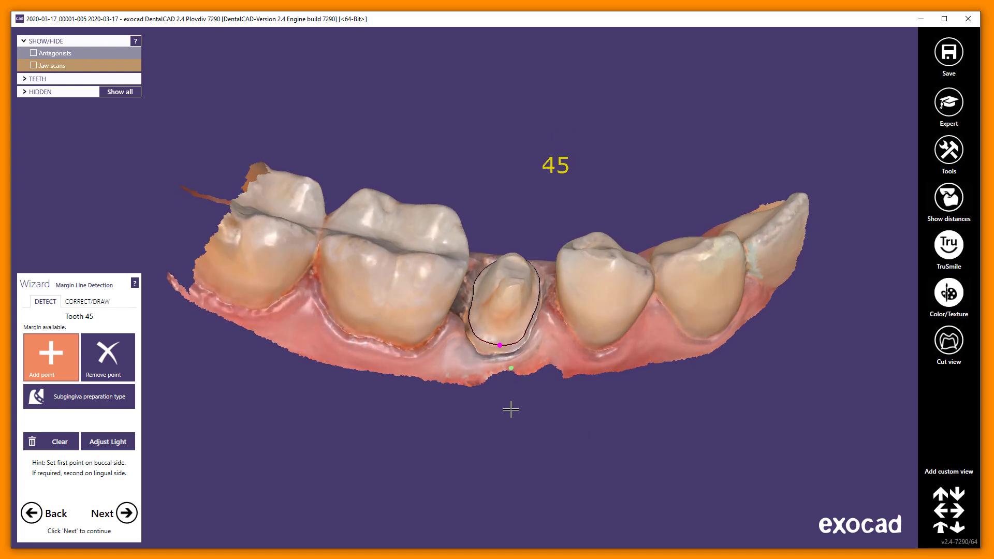
click(133, 517)
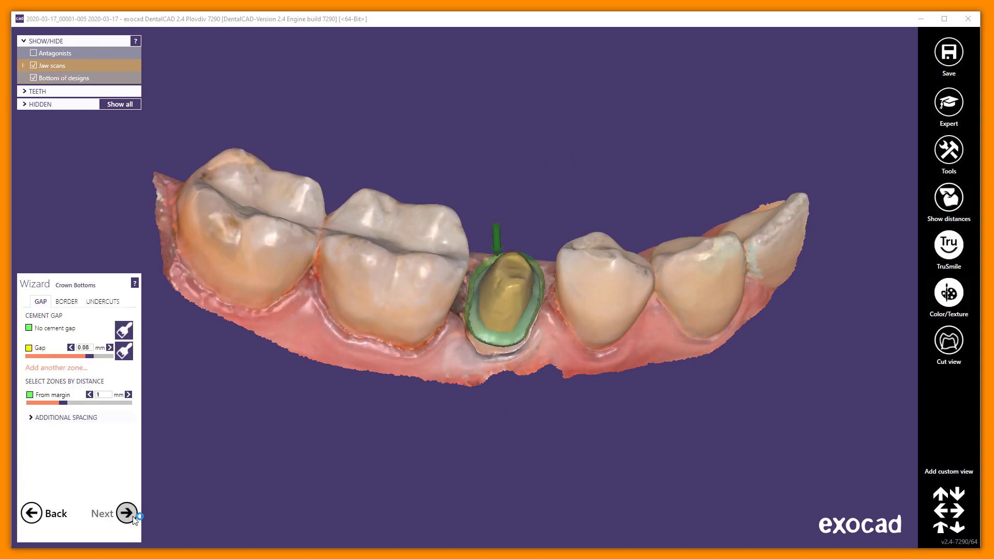
- Accept the default crown bottom and the model tooth placement, and merge the free-formed parts into the tooth 45 restoration
click(135, 517)
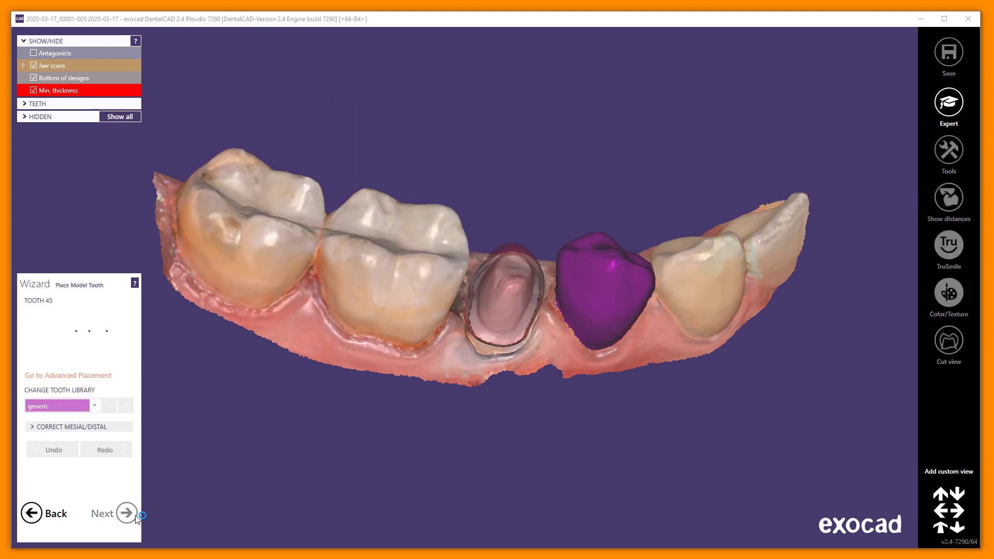
click(133, 519)
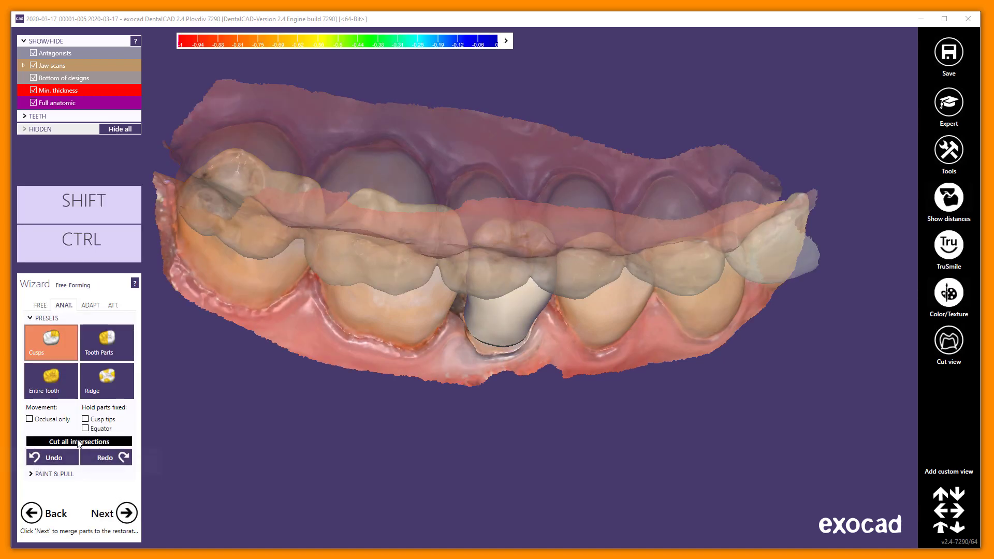
click(128, 512)
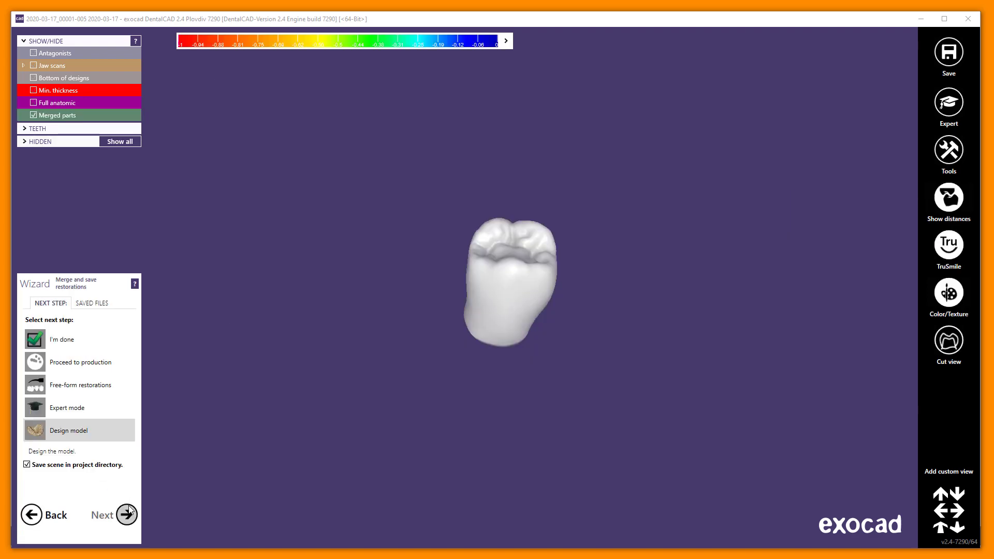
- Finish the design with "I'm done", saving the scene in the project directory, and send the partner the Design finished status
click(57, 340)
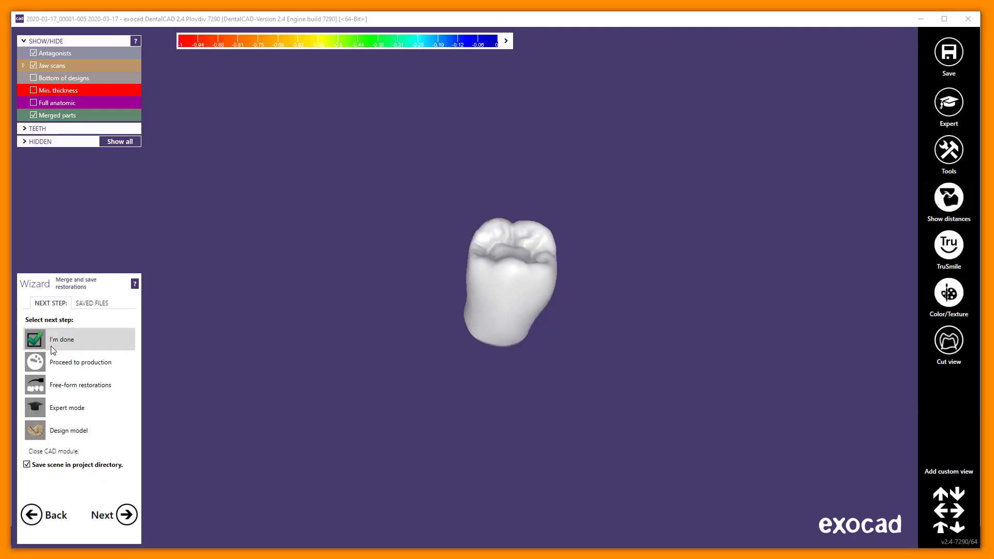
click(125, 514)
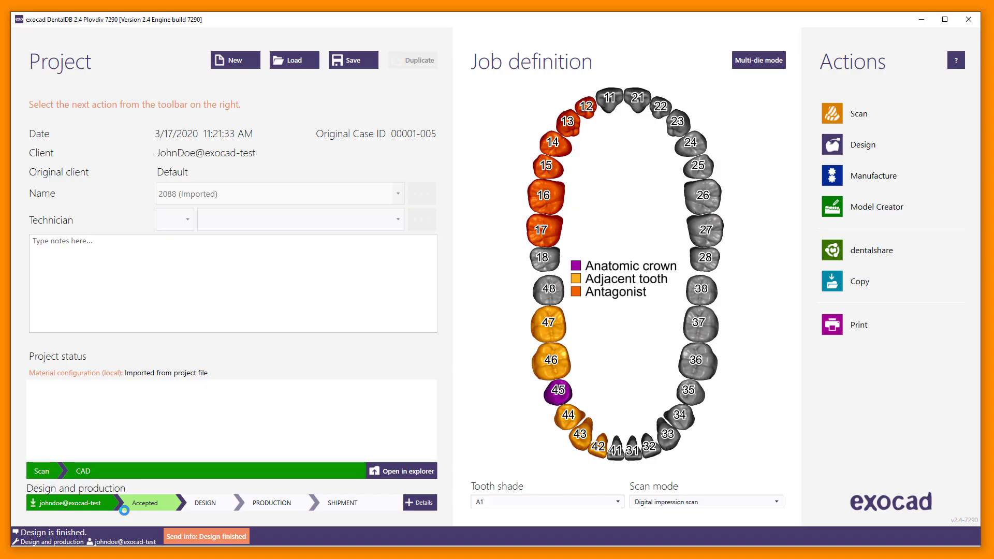
click(205, 538)
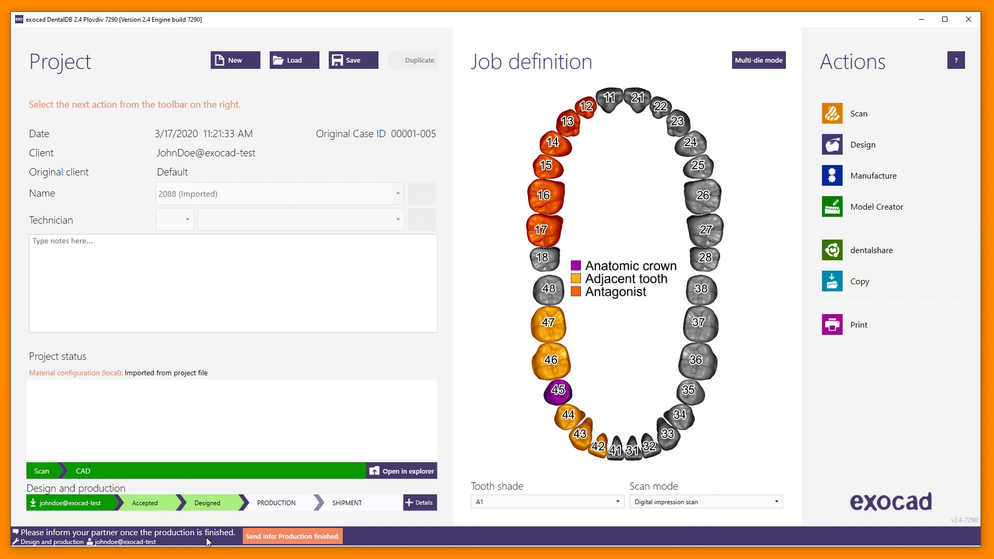
- Open the job's conversation details and send the partner the message "Do you have any specific instructions?"
click(417, 504)
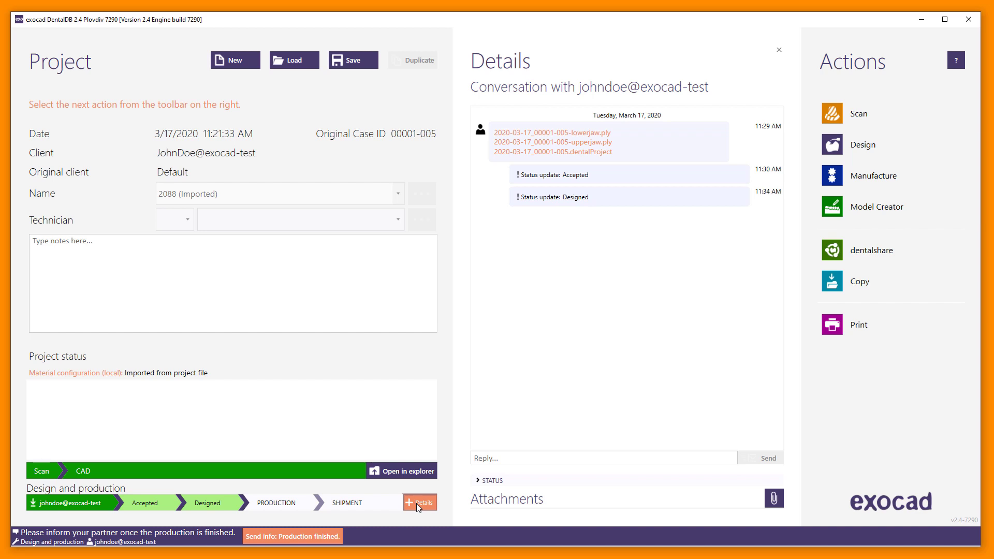
click(490, 459)
text(Do)
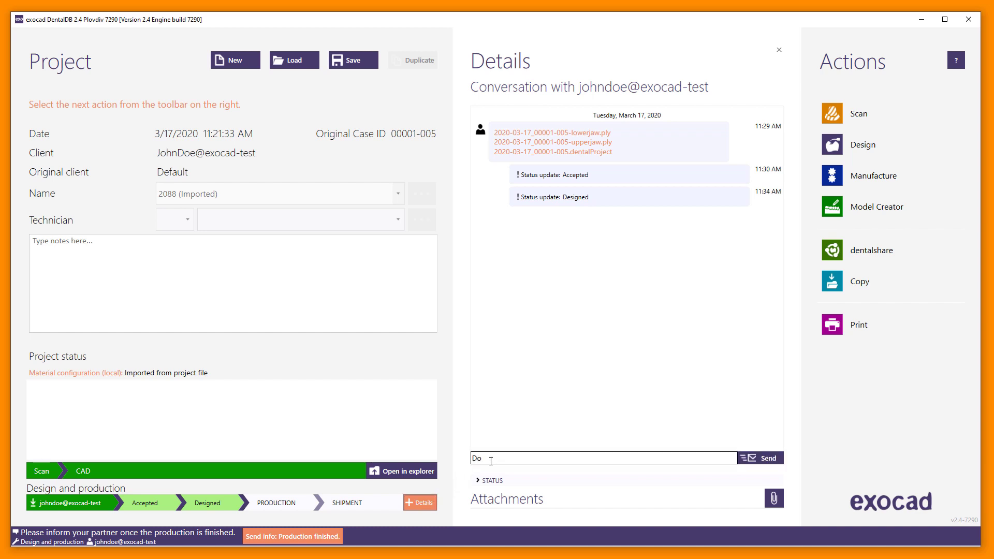
text( you have any specific instructions?)
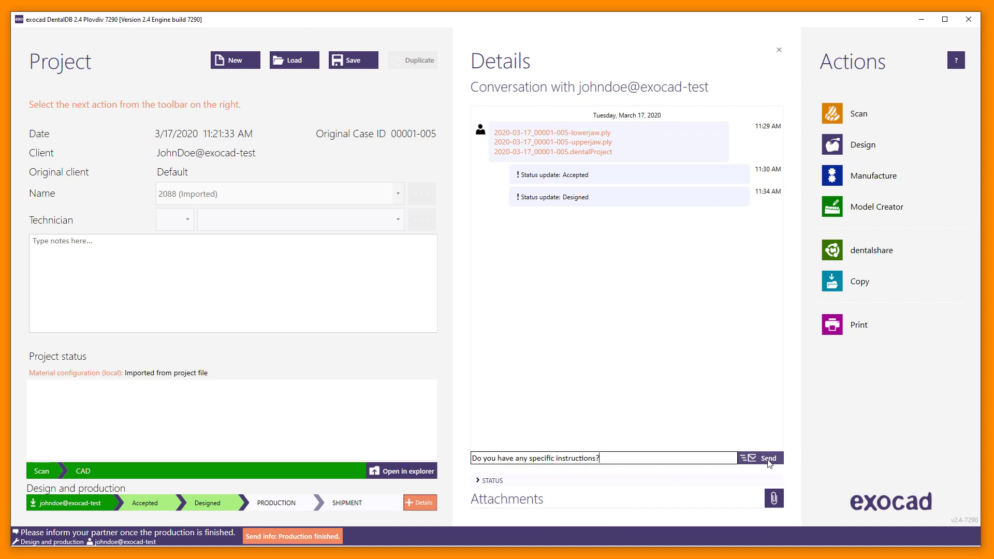
click(769, 460)
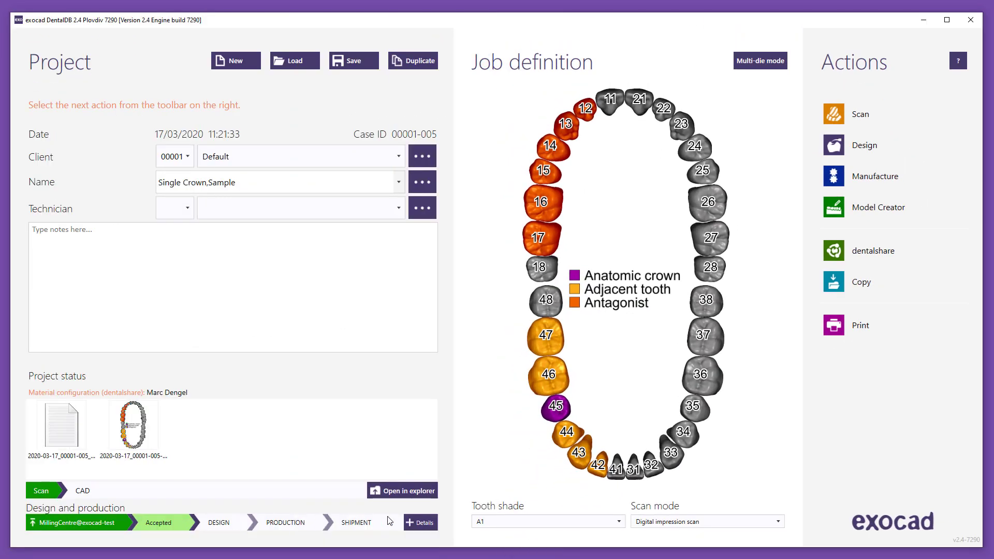
- Open the job's conversation details and reply to the milling centre with "Please proceed with the production. Thank you"
click(420, 522)
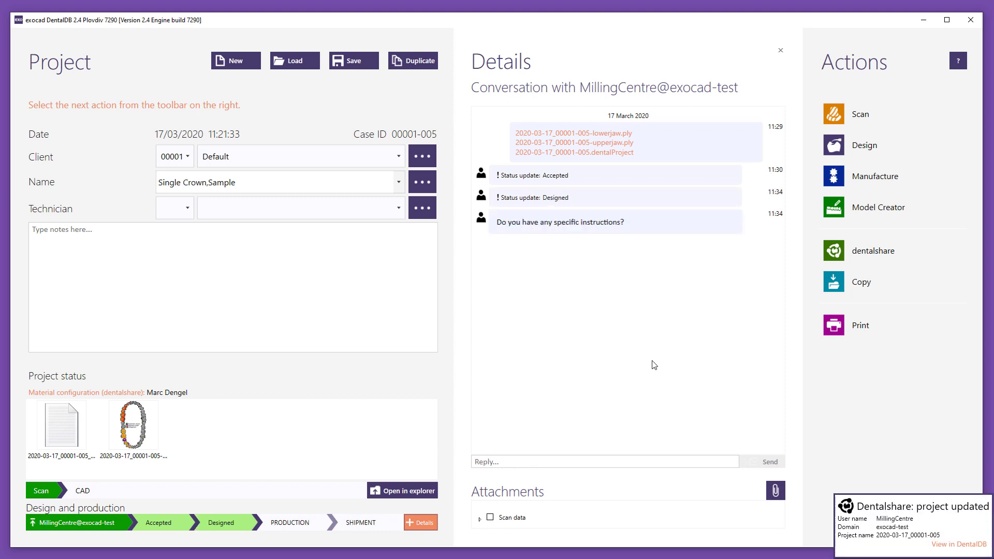
click(547, 459)
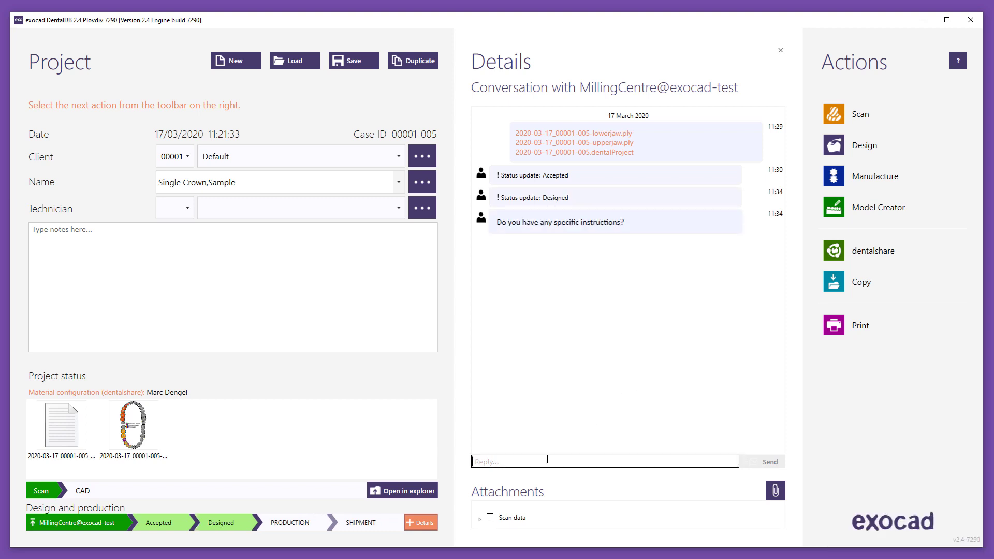
text(Please proceed)
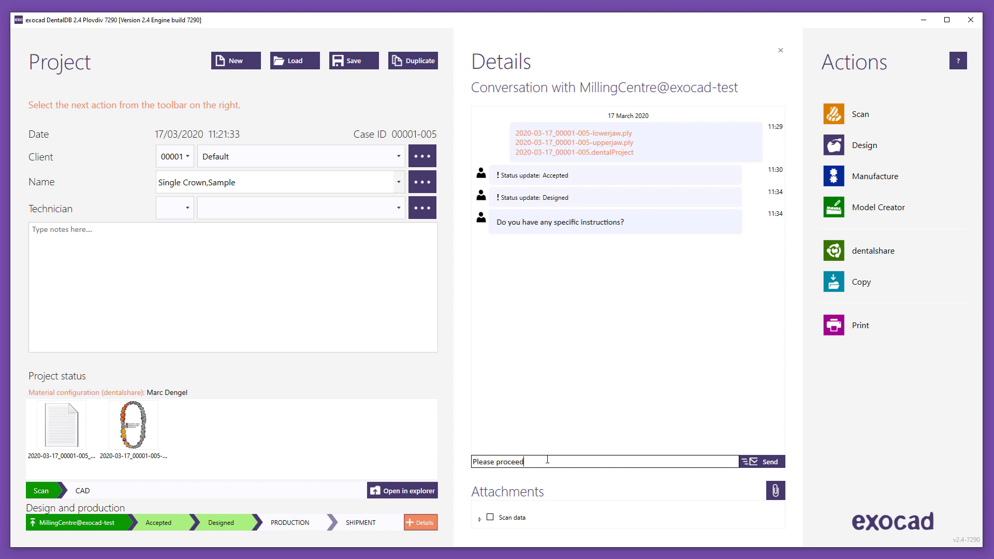
text( with the production. Thank you)
click(772, 462)
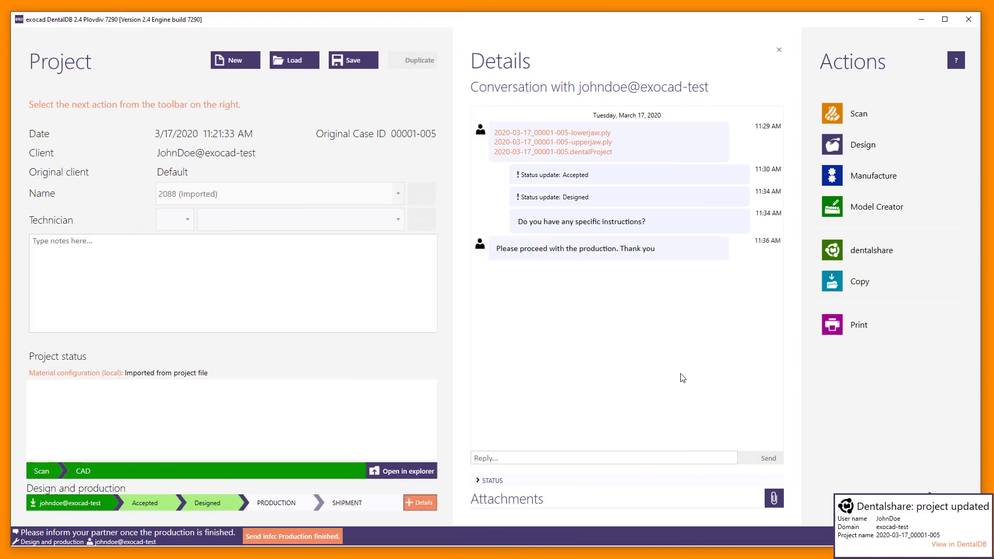
- Send the partner the Production finished status and expand the job's status overview
click(312, 538)
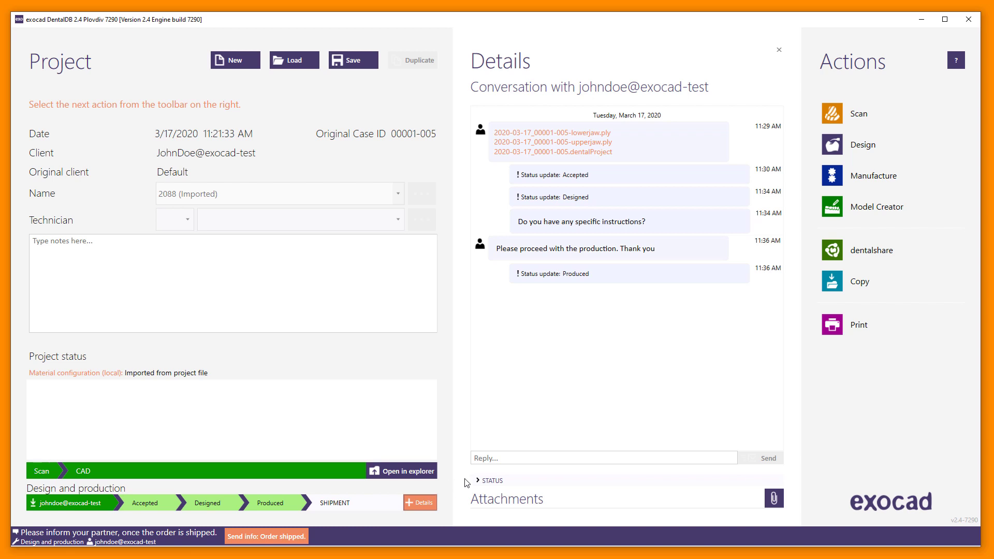
click(480, 481)
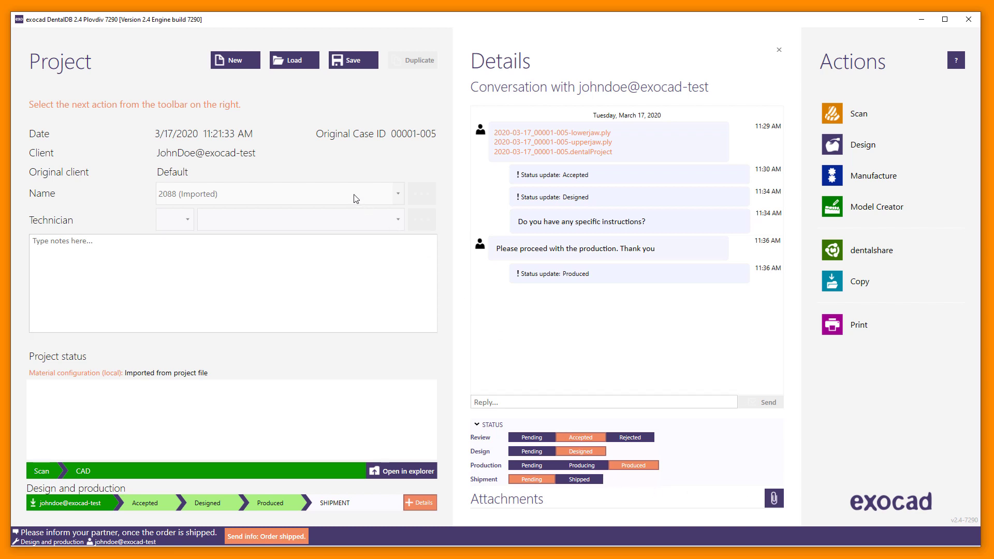
- Look through the list of loadable projects, filter it to imported projects only, and return to the open project
click(300, 61)
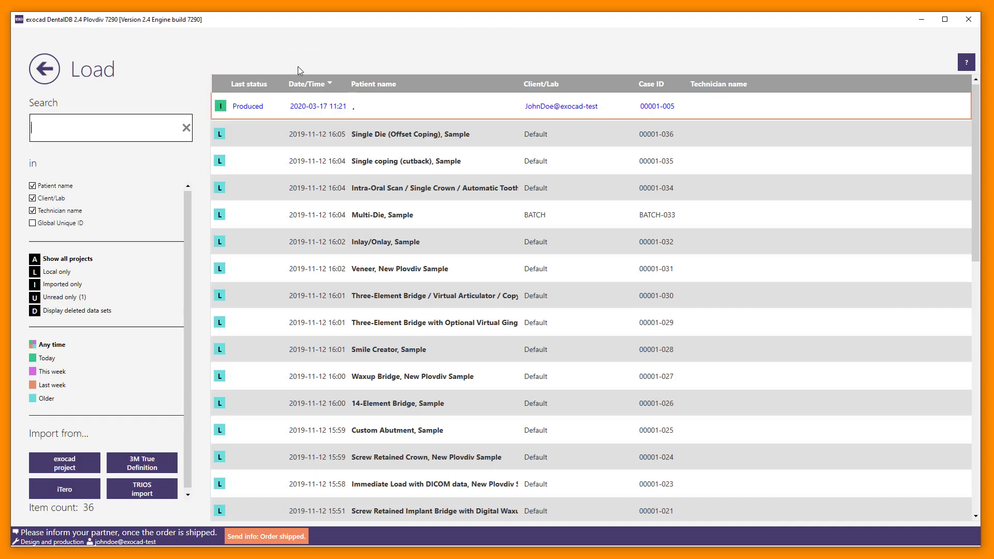
click(282, 104)
click(66, 285)
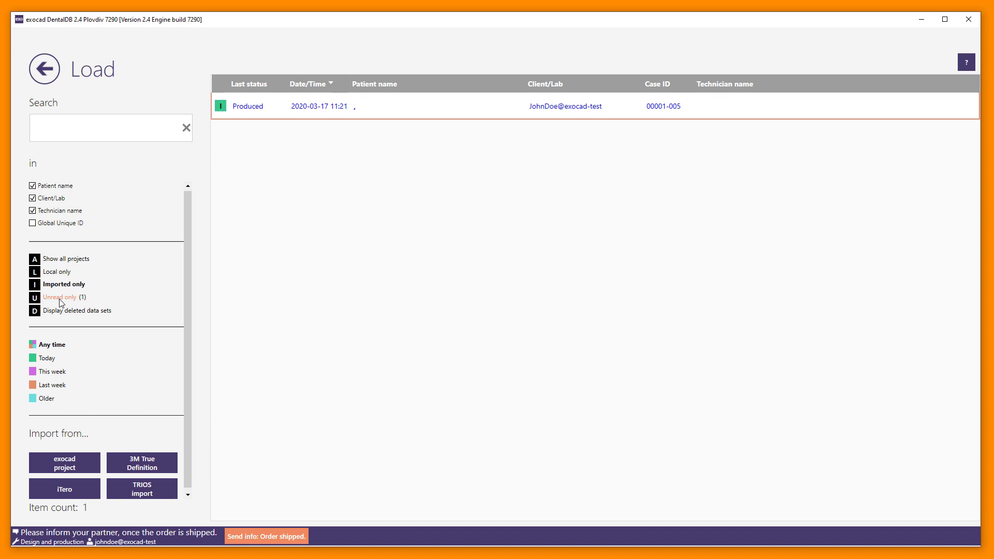
click(48, 76)
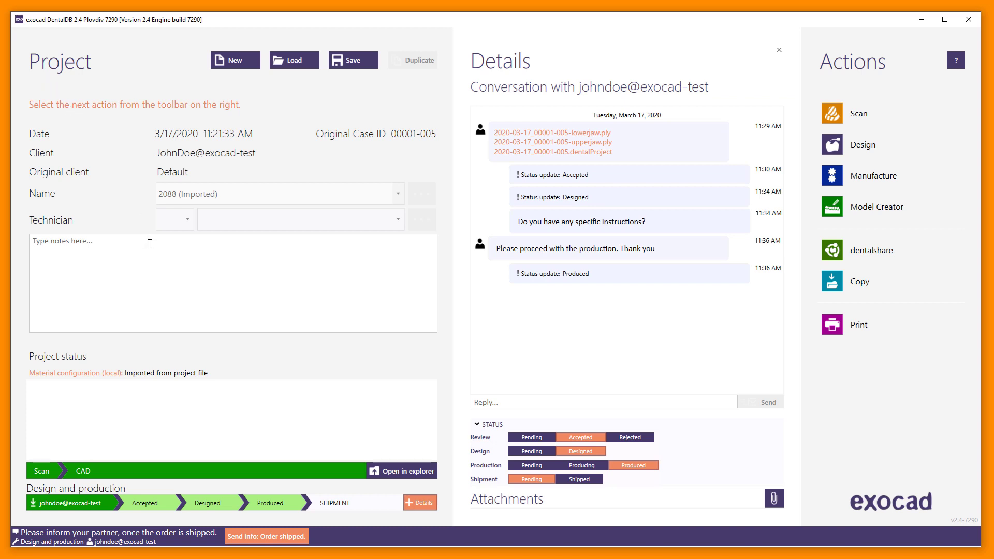
- Send the partner the Order shipped status together with the DHL parcel tracking URL
click(285, 536)
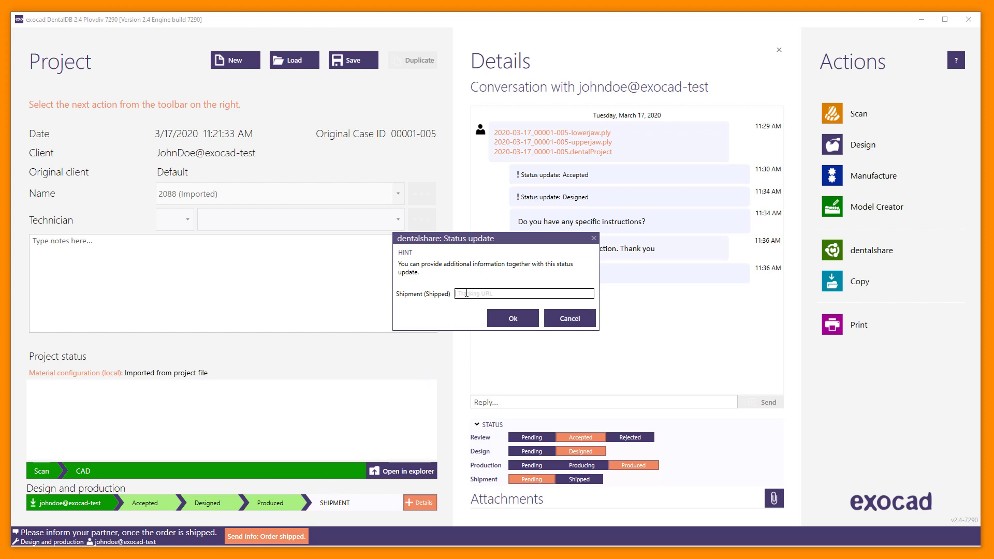
key(ctrl+v)
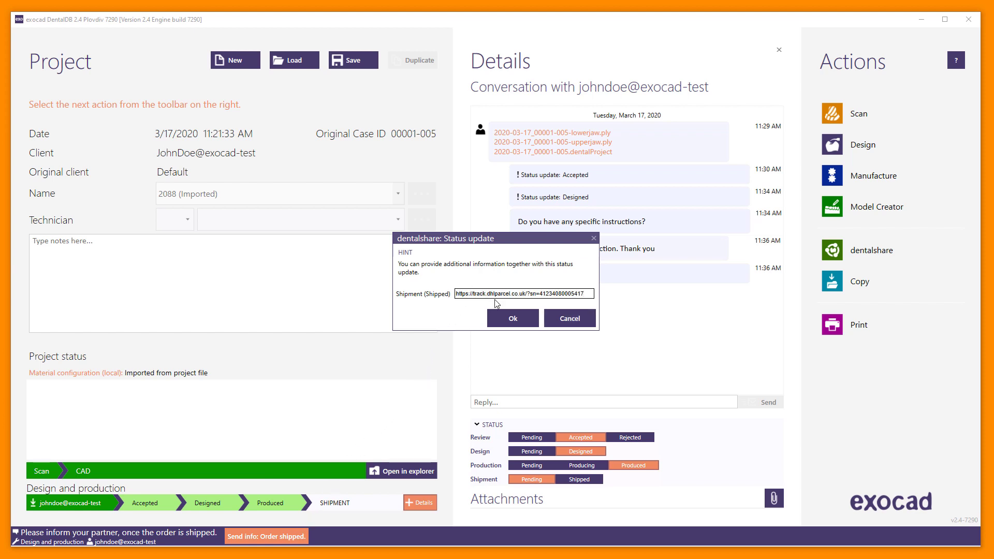
click(512, 317)
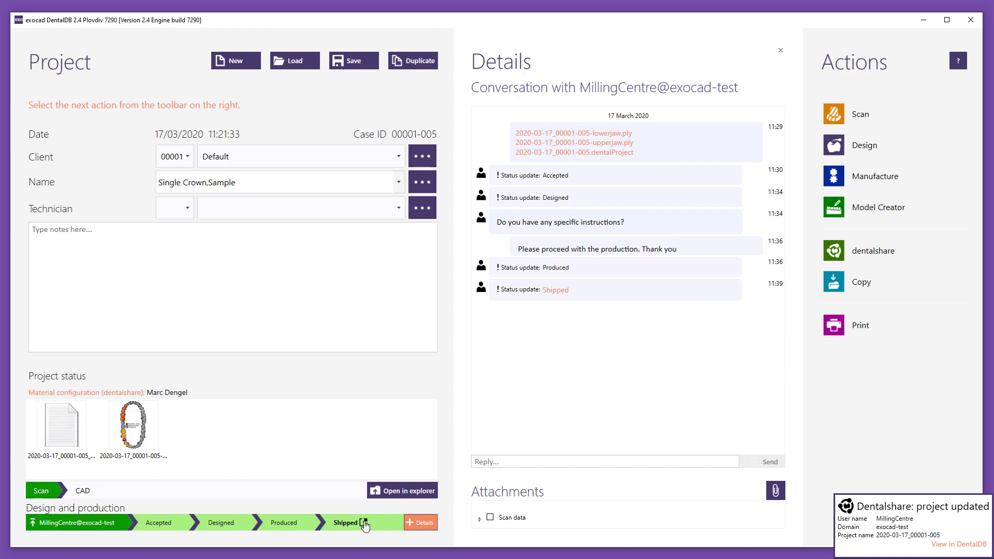
- View the parcel's tracking page through the job's Shipped status link and close the browser
click(364, 523)
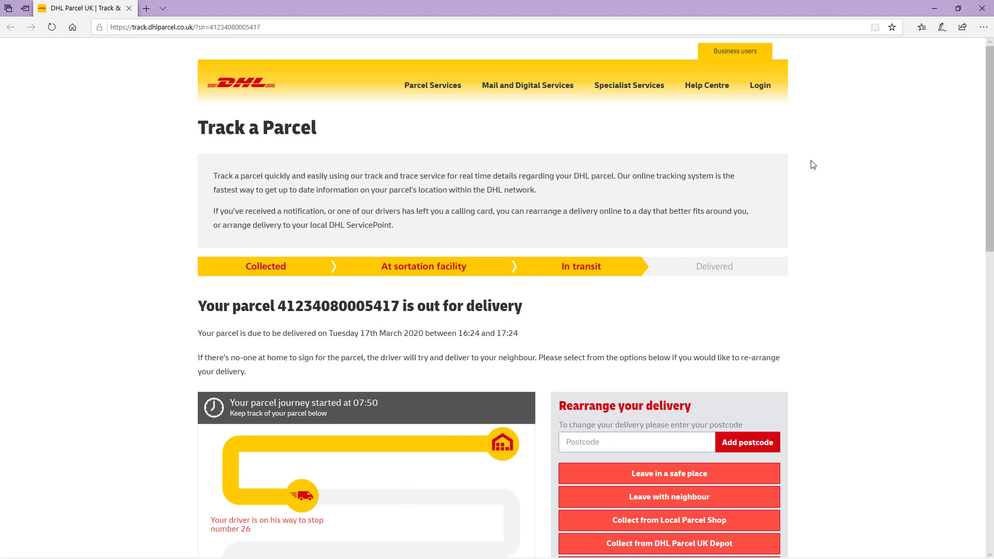
click(982, 11)
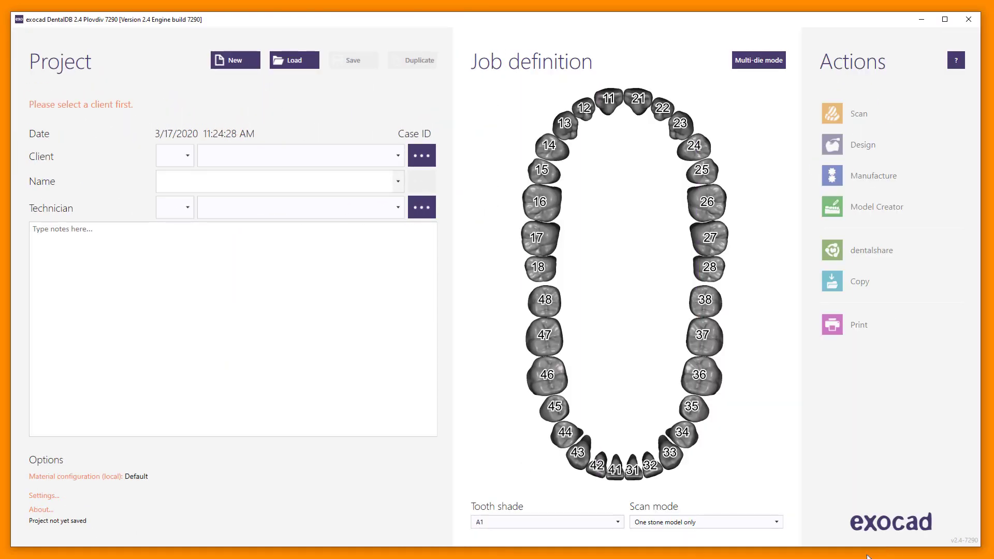
- View the uploaded case files in the dentalshare Download window, then close it
mouse_move(867, 558)
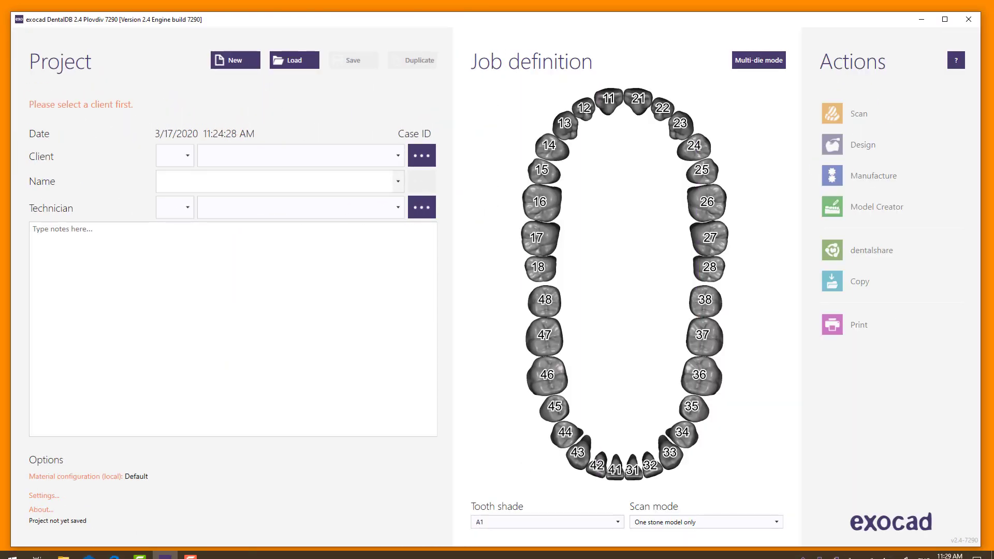
click(819, 551)
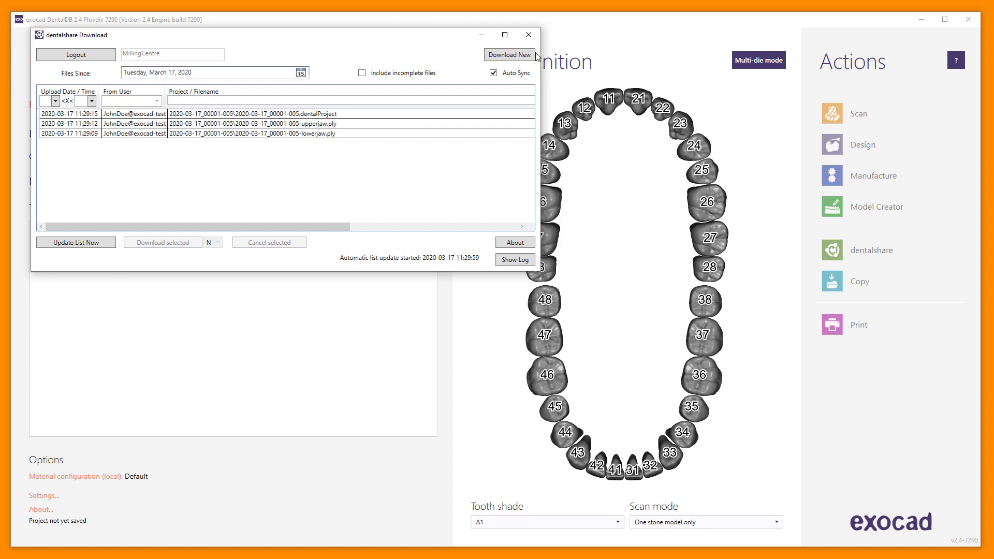
click(528, 34)
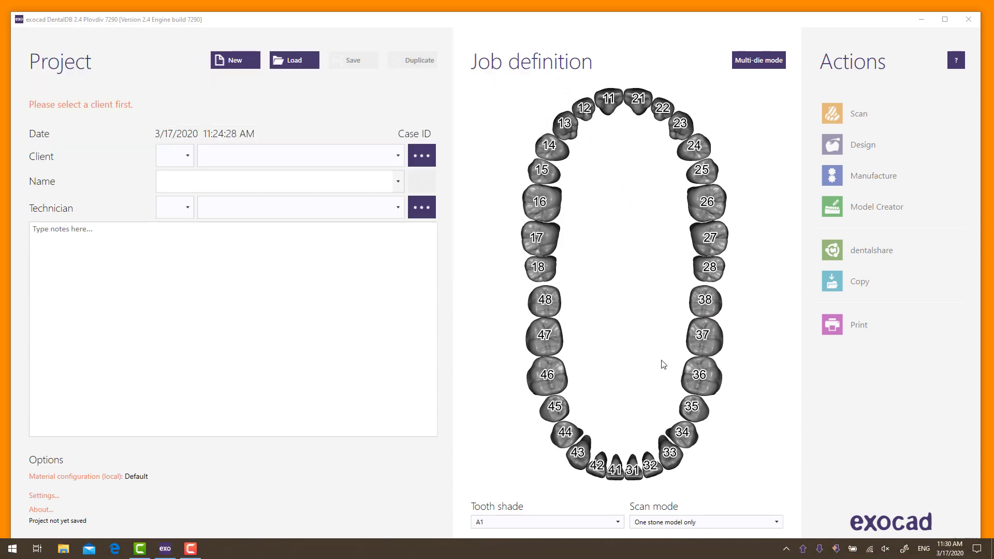
- Open the dentalshare list of new projects and bring up the available options for the imported project
click(837, 551)
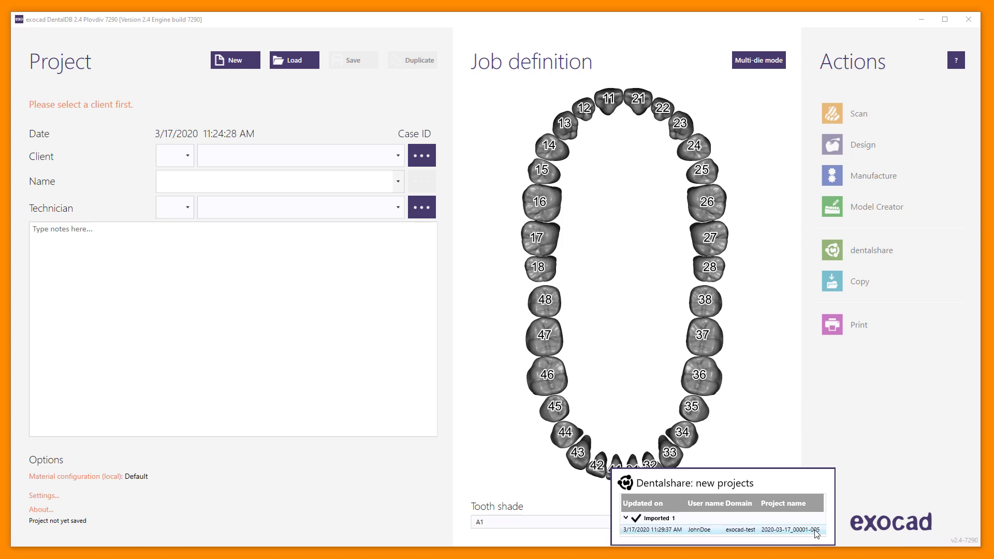
right_click(817, 533)
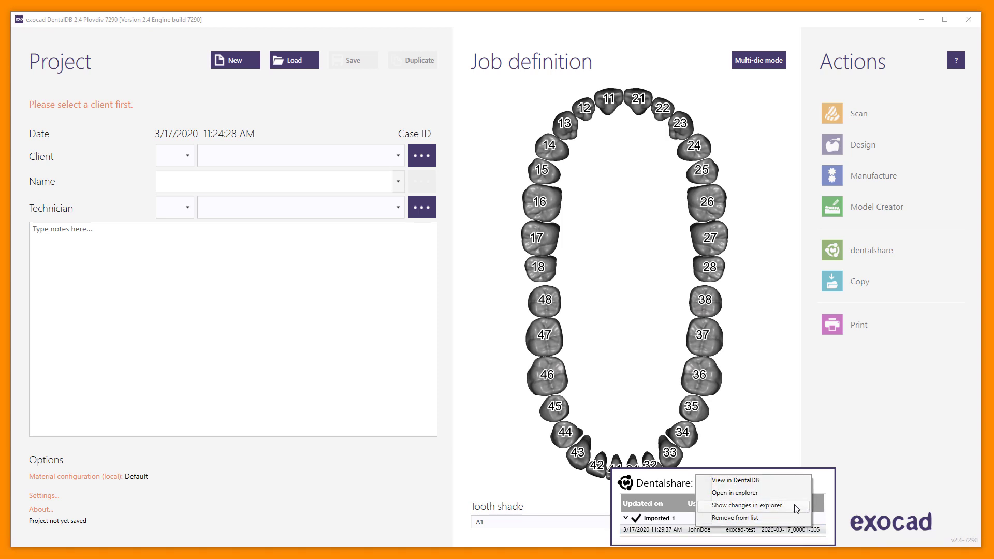